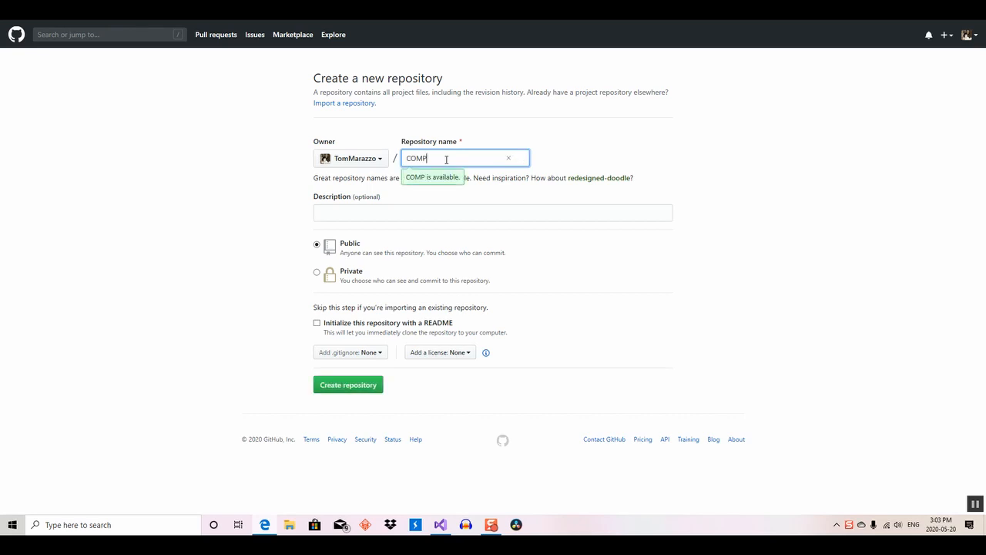
Step: Create the public repository COMP2084-S20-03 with the description ".Net Core Web Dev" and copy its HTTPS URL
type("2084")
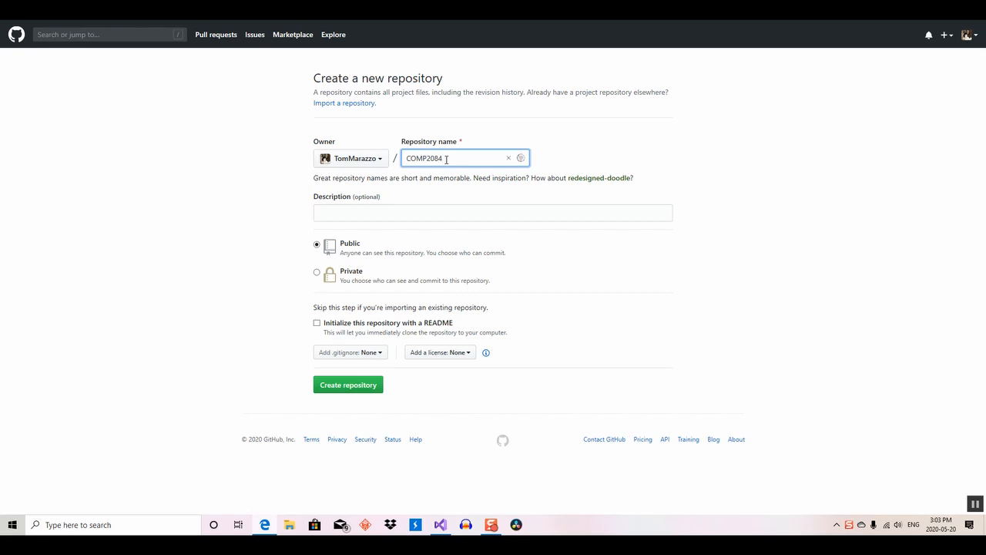
type("-S20-03")
left_click(400, 210)
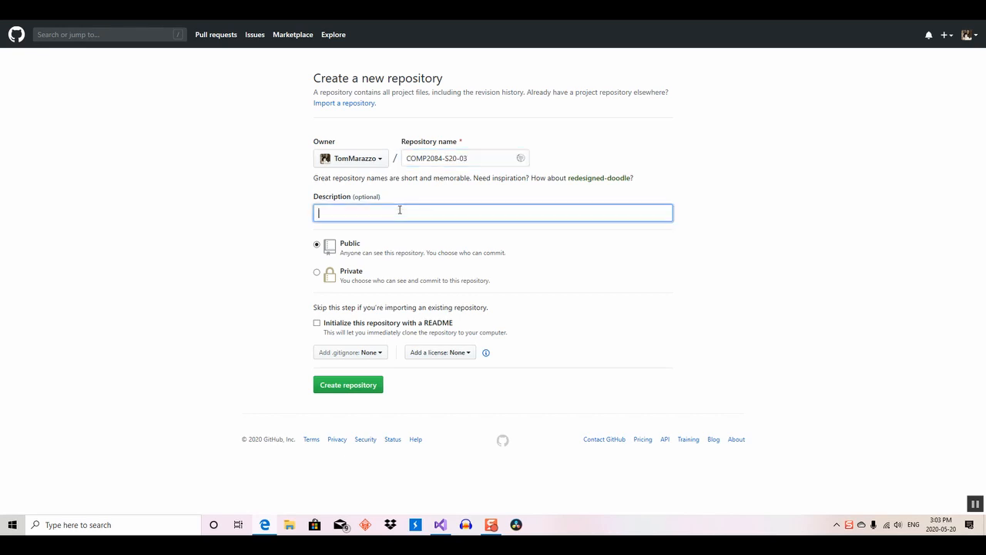
type(".Net Core Web Dev")
left_click(344, 389)
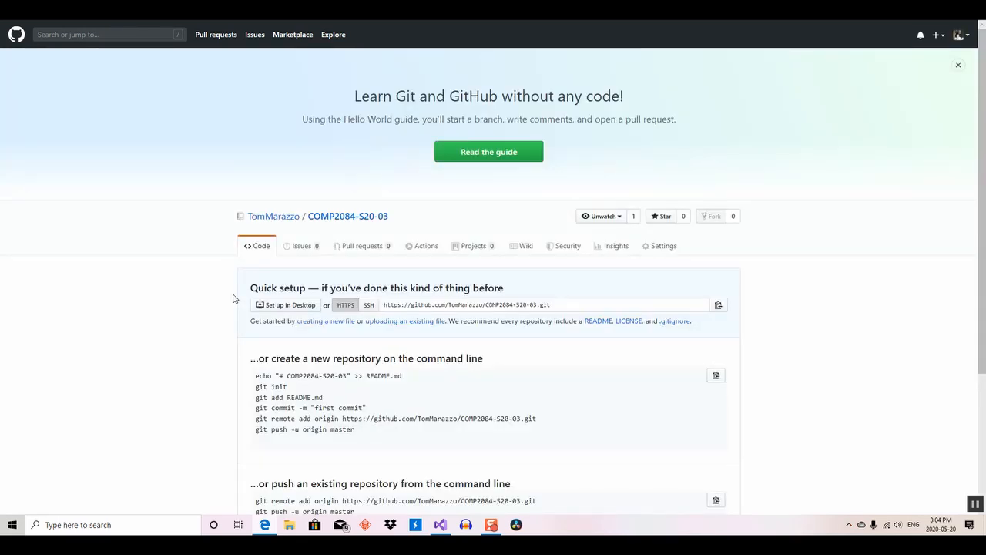
left_click(719, 308)
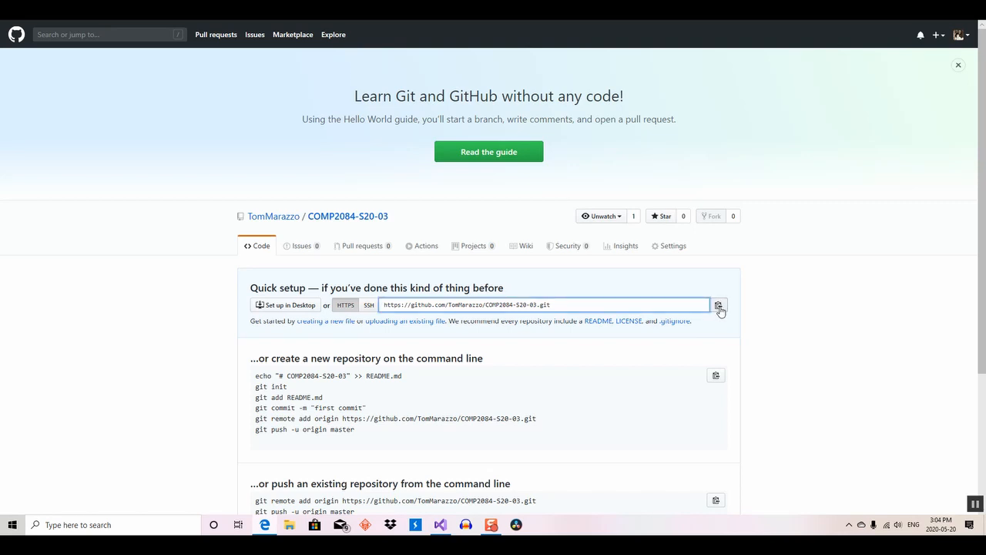
Step: Switch to Visual Studio 2019 and start a new project from the C# ASP.NET Core Web Application template
left_click(441, 526)
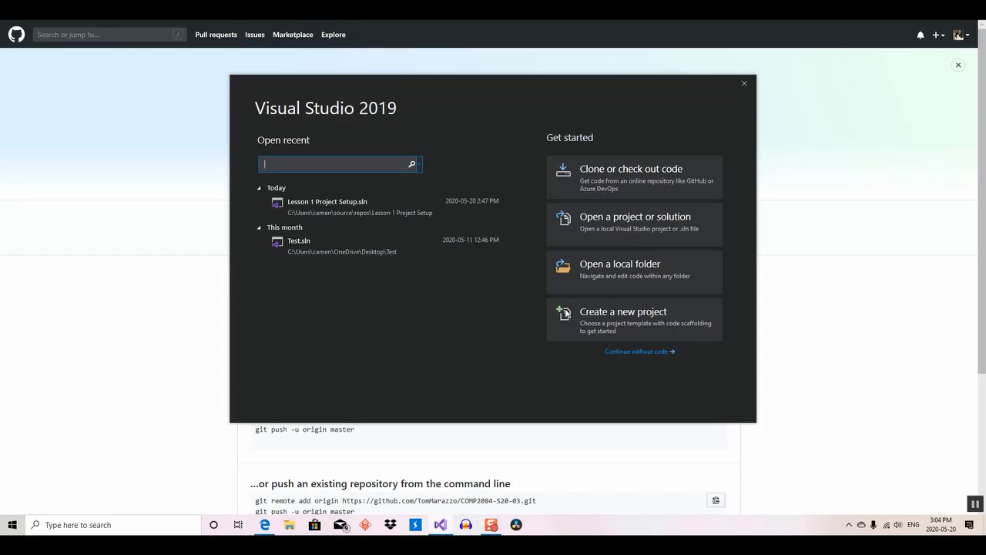
left_click(613, 322)
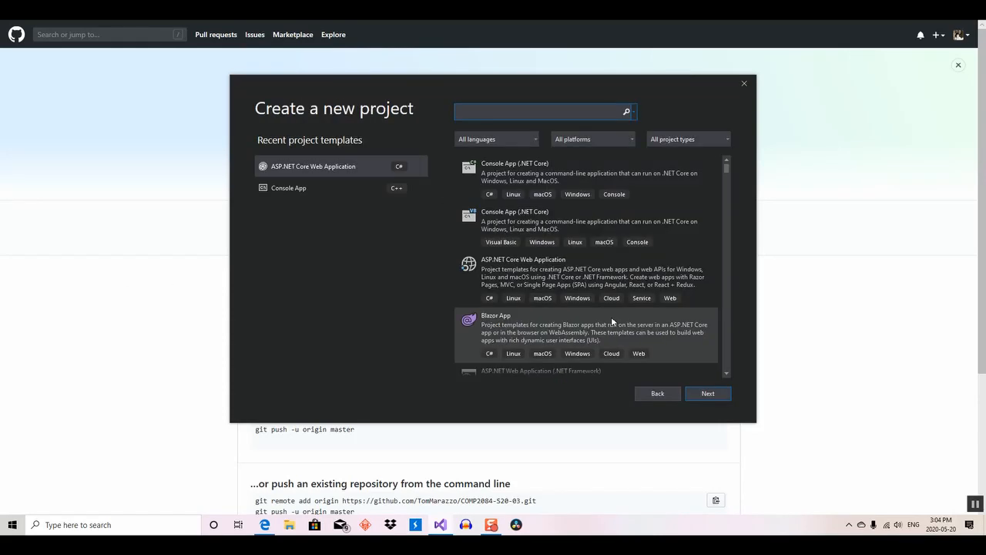
left_click(348, 171)
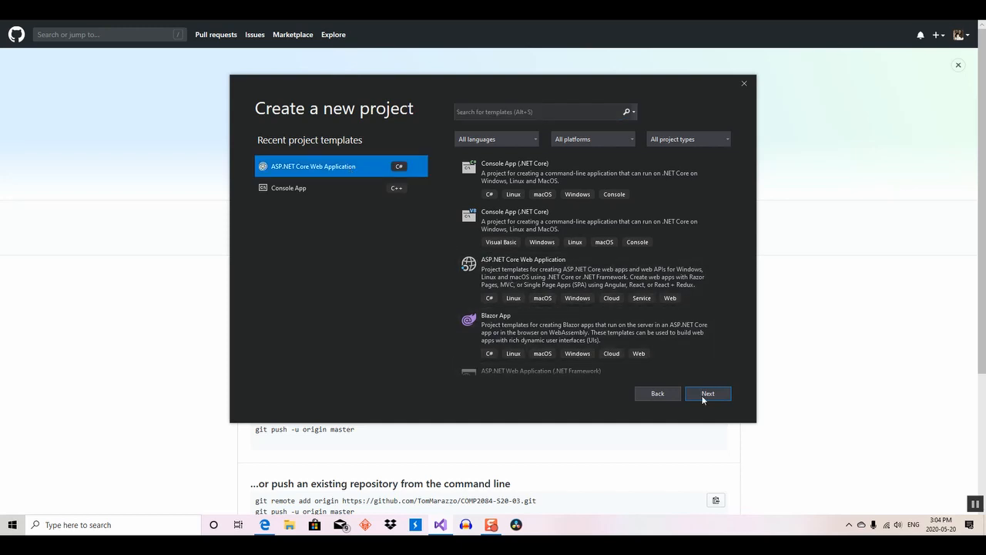
left_click(595, 286)
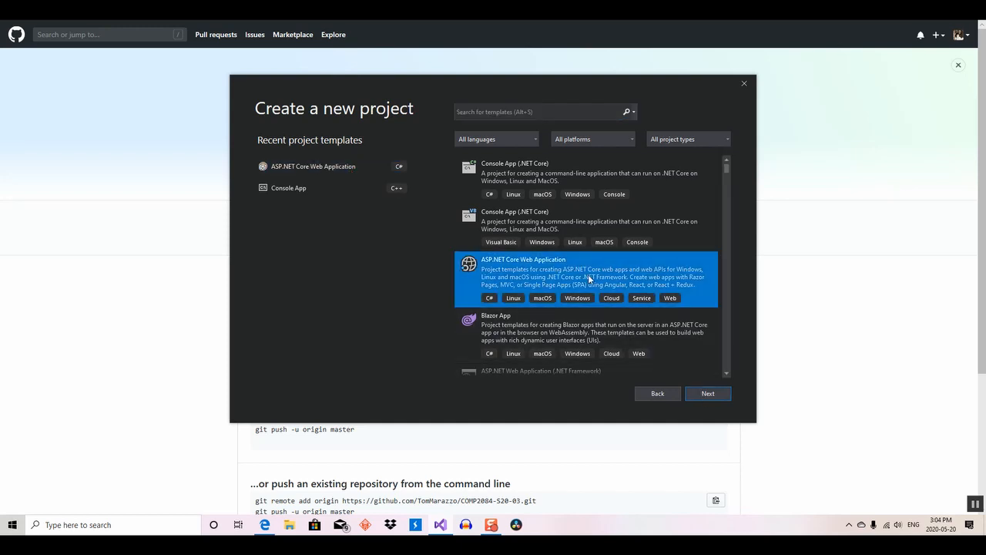
left_click(695, 395)
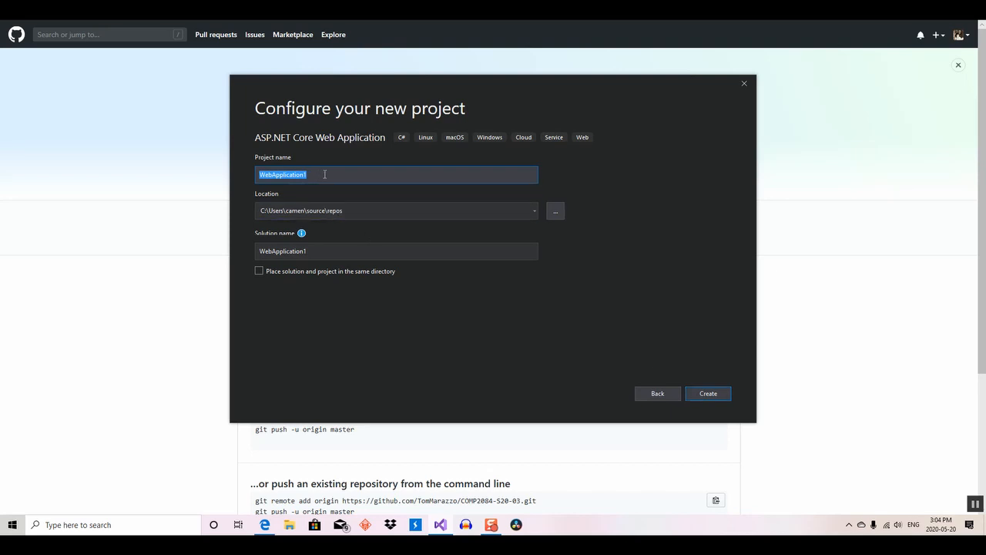
Step: Name the project "Lesson 1 Project Setup First Time" and create it as a Web Application on ASP.NET Core 3.1
type("Les")
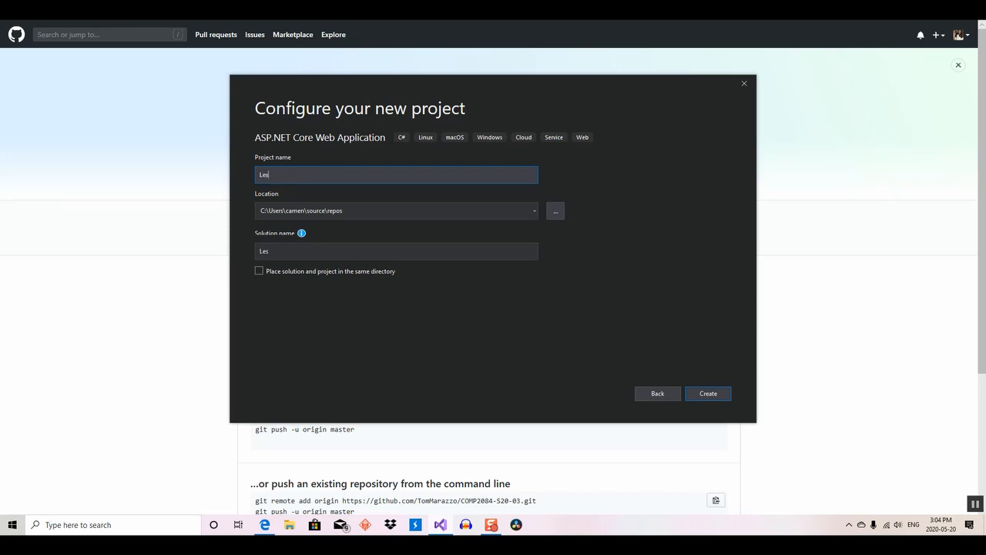
type("son 1 Project Setup")
type("First Time")
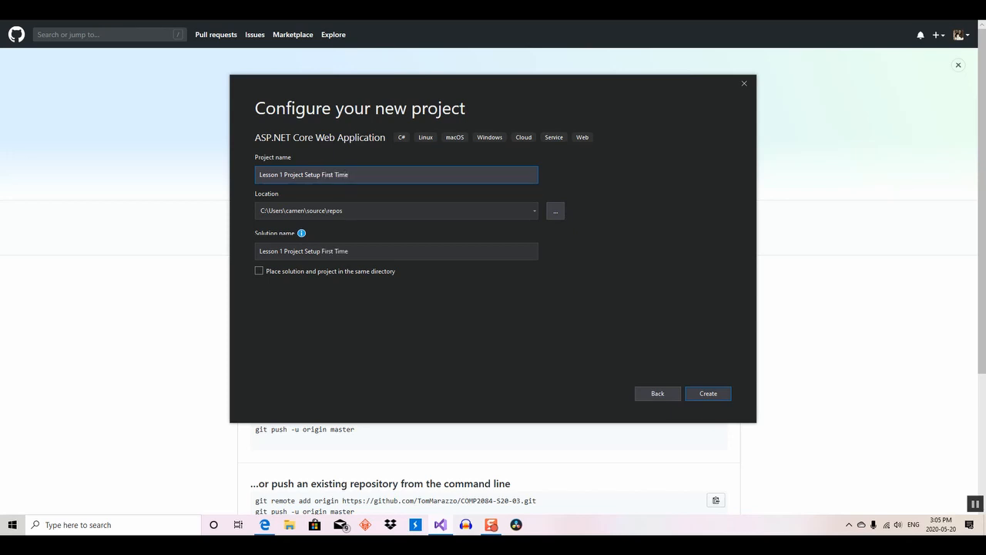
left_click(347, 213)
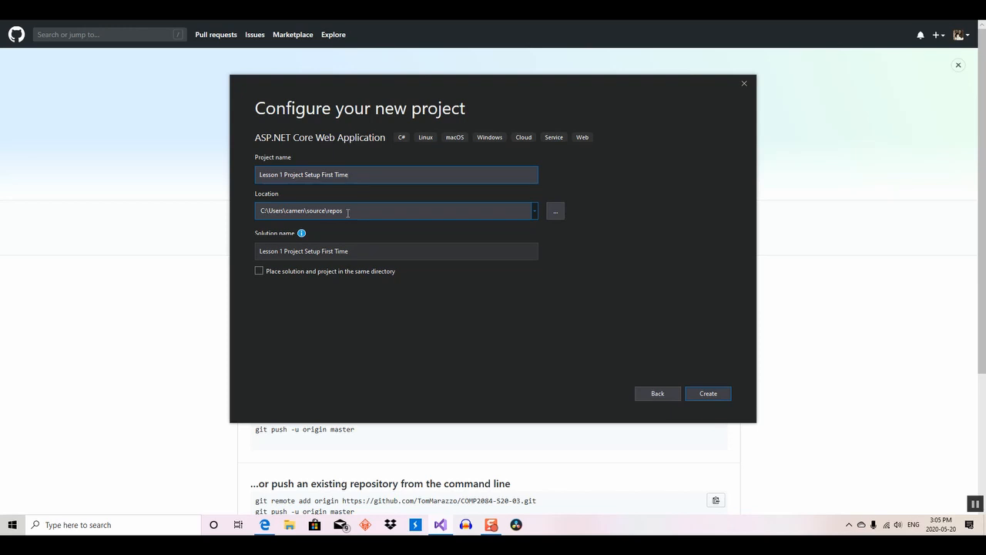
left_click(716, 396)
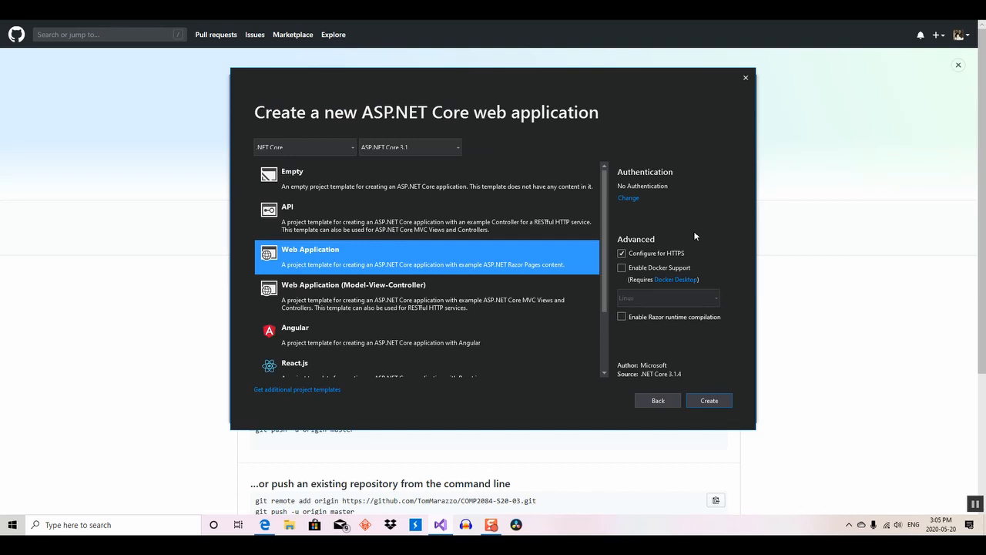
left_click(716, 401)
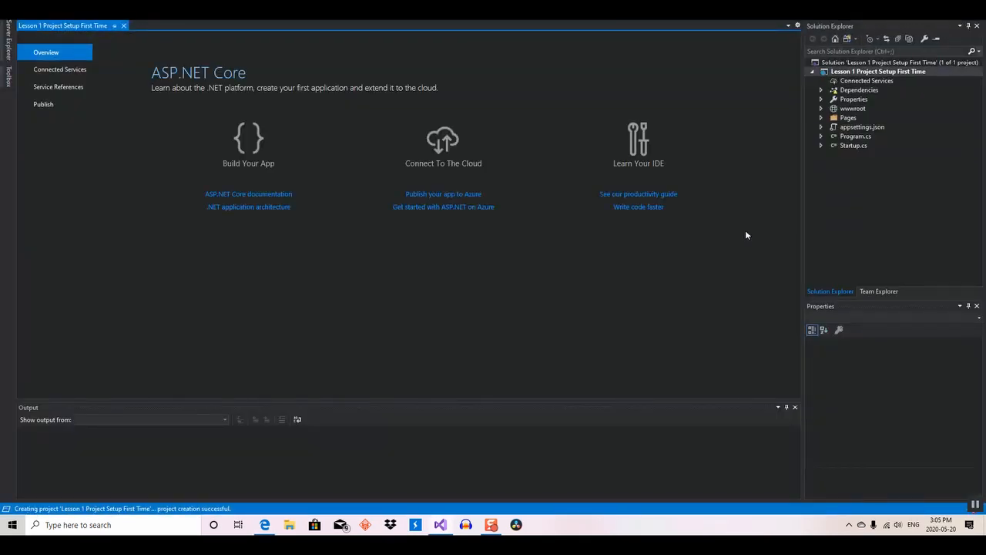
Step: Show Team Explorer and add the new solution to Git source control
left_click(892, 291)
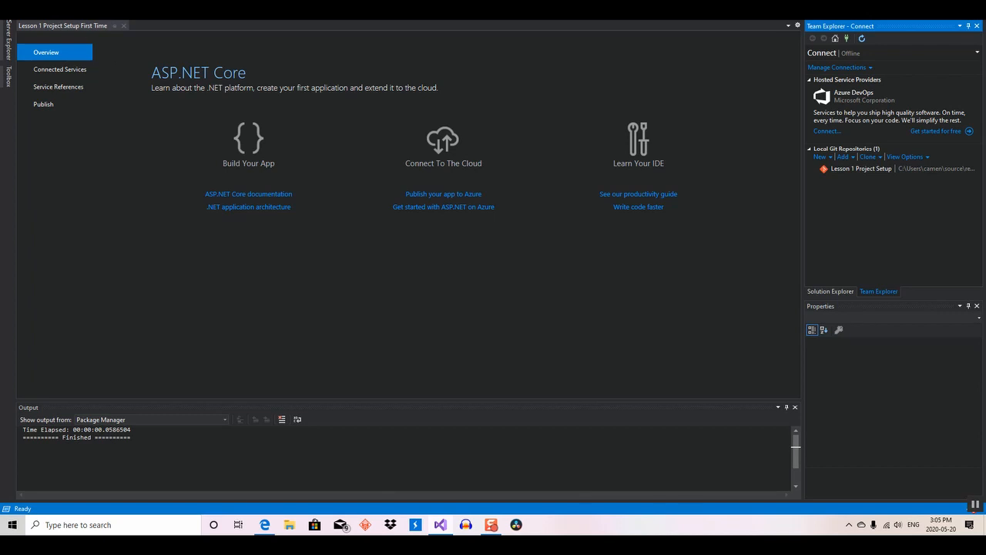
key("alt+v")
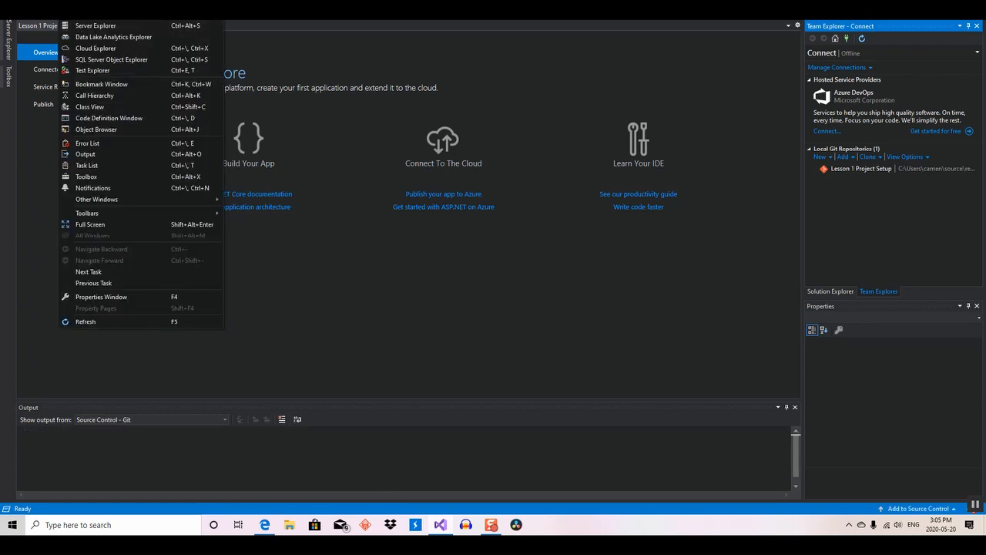
key("Escape")
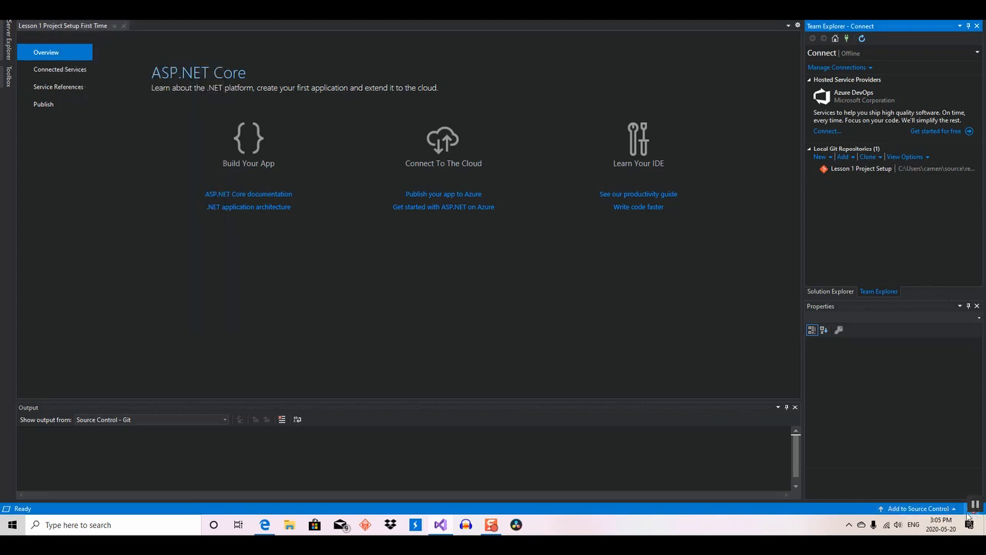
left_click(917, 508)
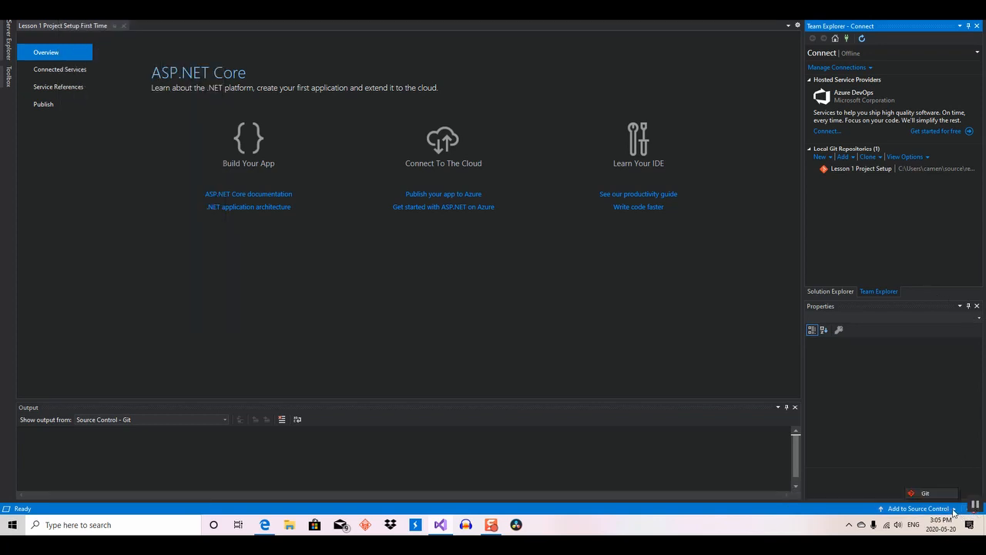
left_click(912, 492)
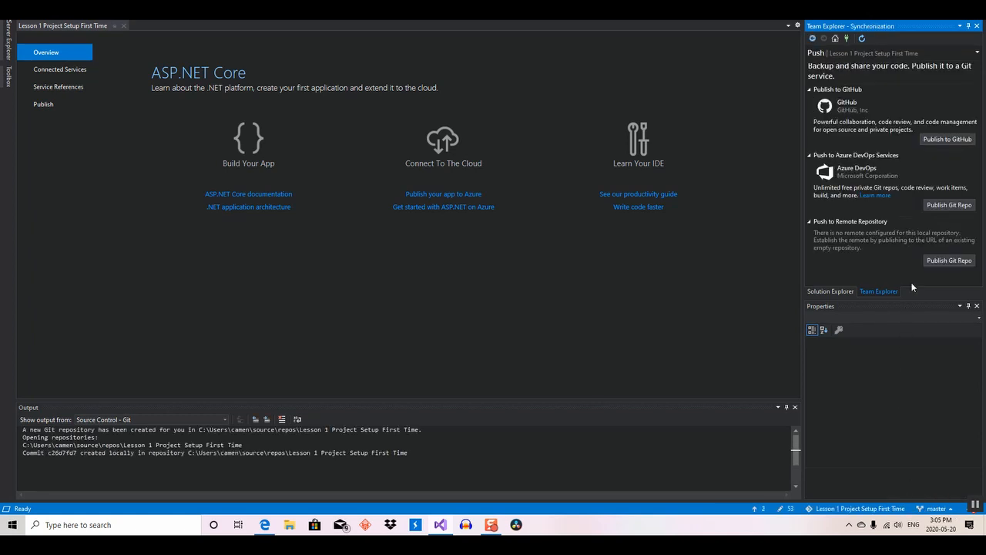
Step: Publish the local Git repository to the remote using the copied COMP2084-S20-03 GitHub URL
left_click(943, 261)
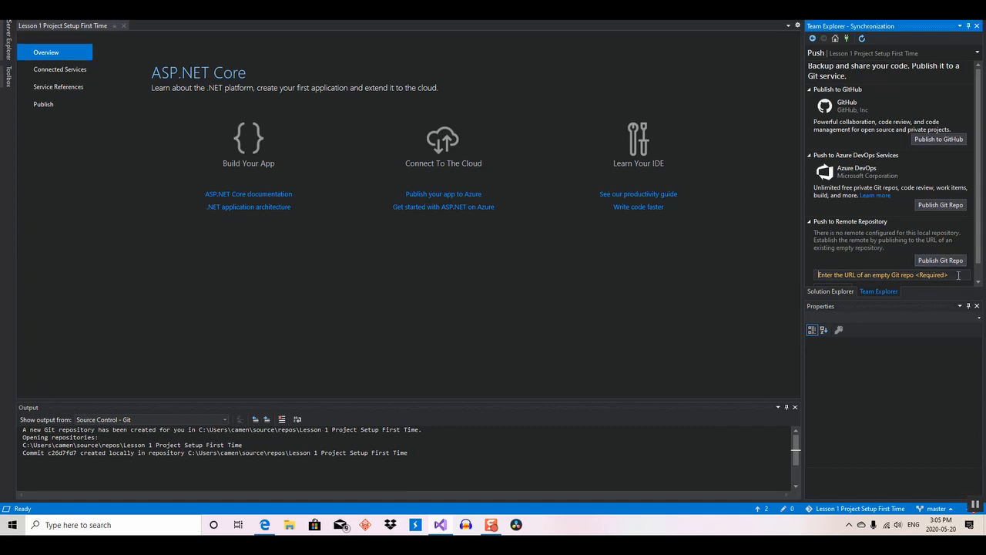
left_click(959, 275)
type("https://github.com/TomMarazzo/COMP2084-S20-03.git")
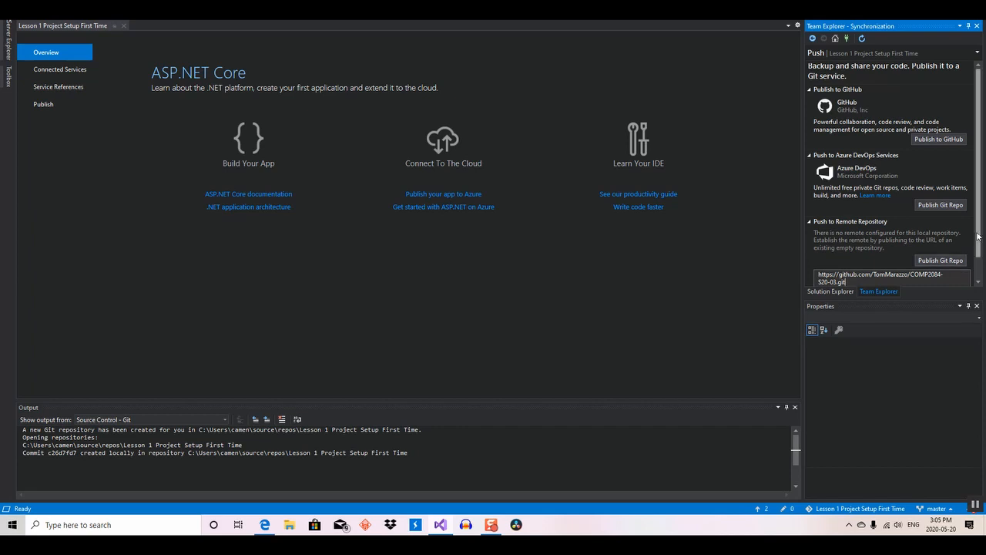
scroll(848, 262, "down", 1)
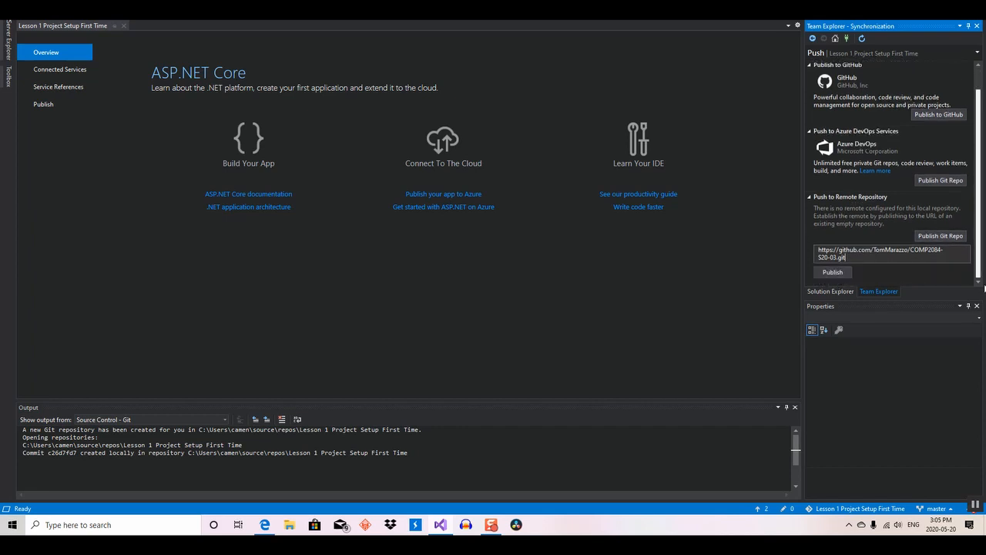
left_click(827, 273)
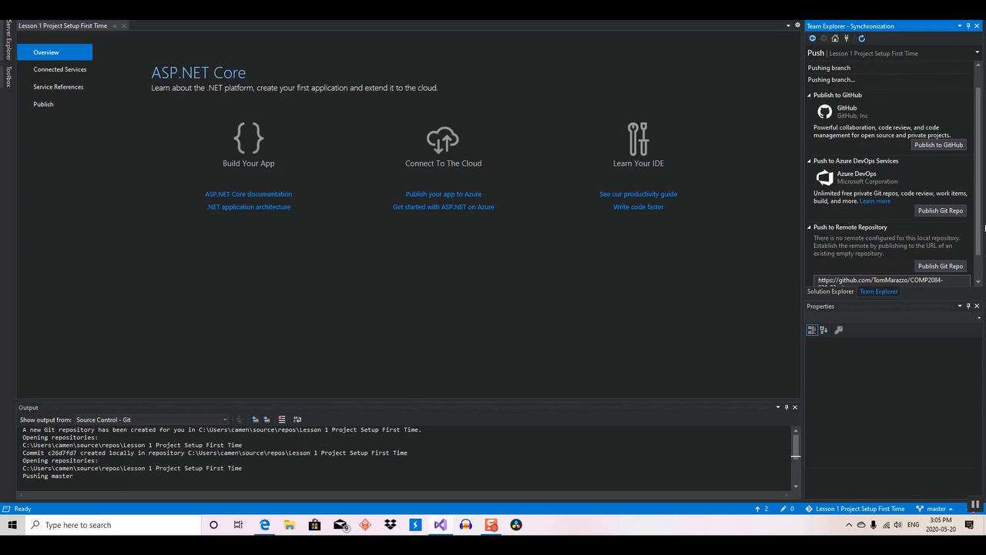
scroll(982, 234, "down", 1)
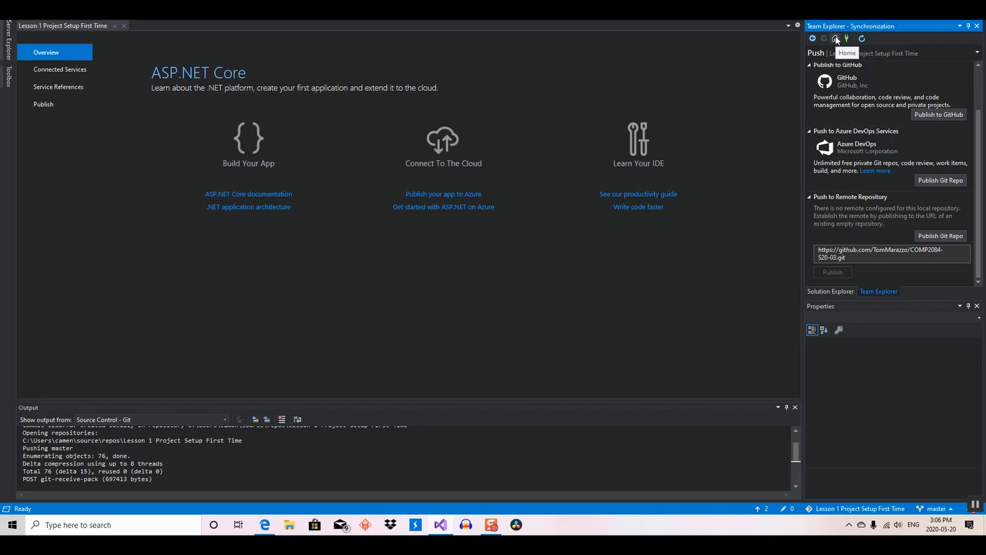
Step: Open the project's Changes view in Team Explorer and enter the commit message "First Github Lesson 1 Connections"
left_click(836, 39)
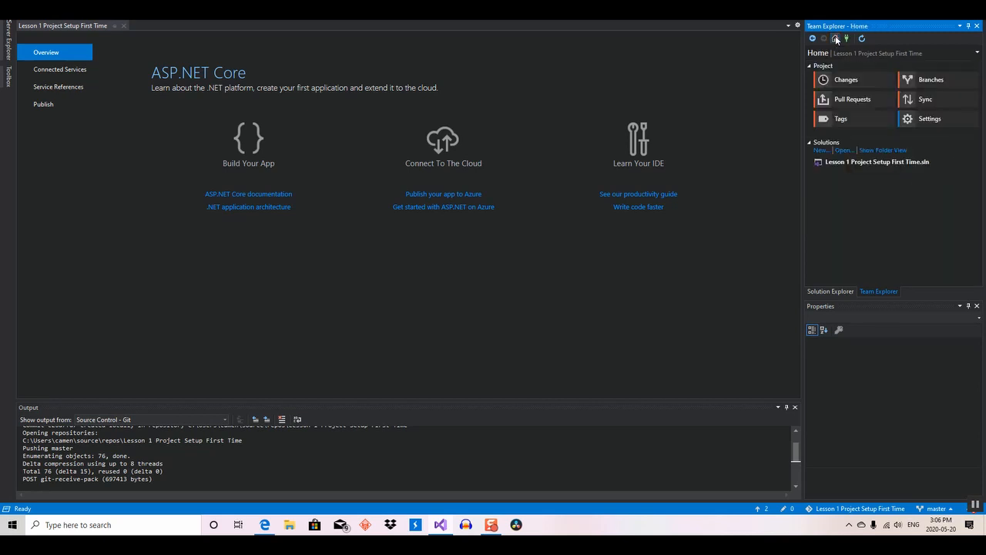
left_click(845, 84)
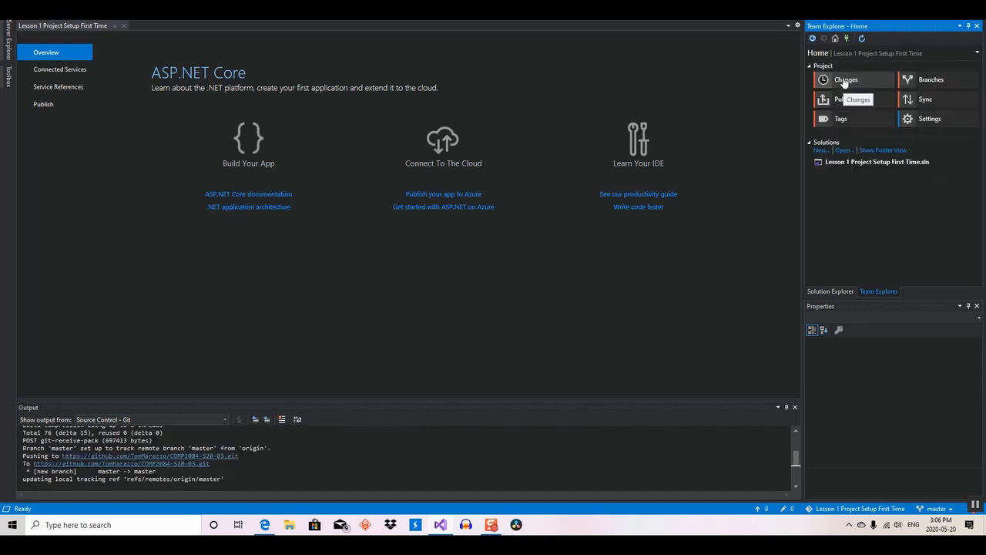
left_click(844, 82)
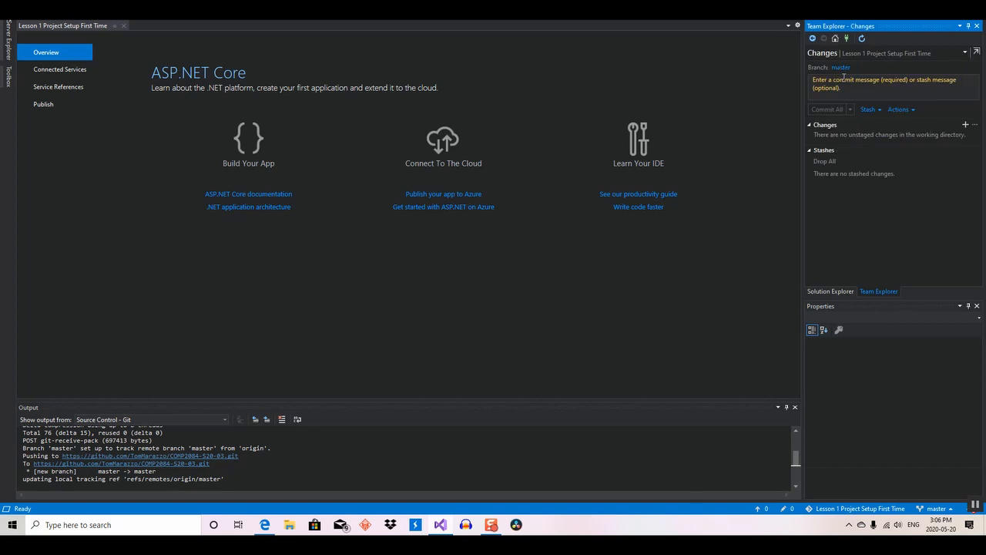
left_click(849, 91)
type("First Github Lesson 1 Connections")
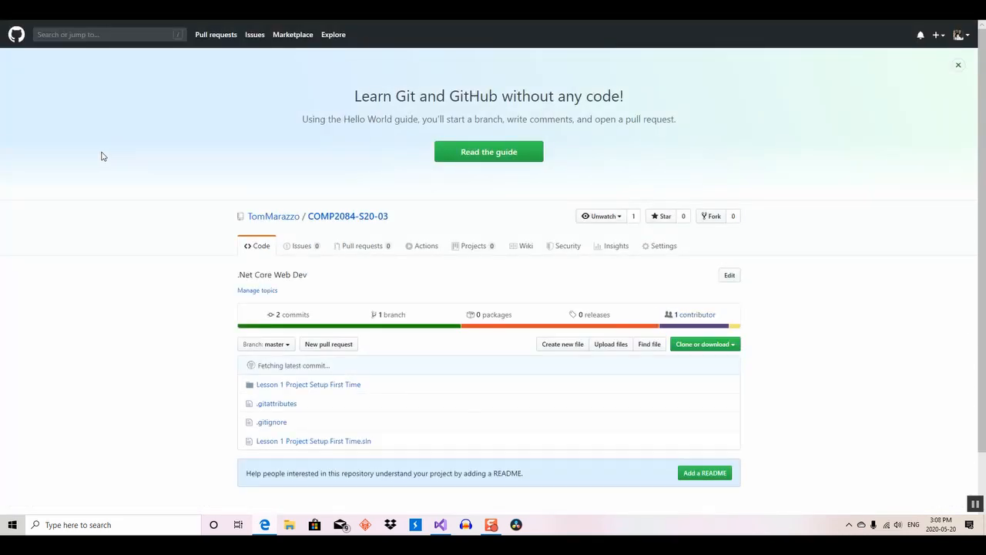
Step: Check the pushed files and commit history of COMP2084-S20-03 on GitHub, and return to the repository's code page
scroll(101, 157, "down", 2)
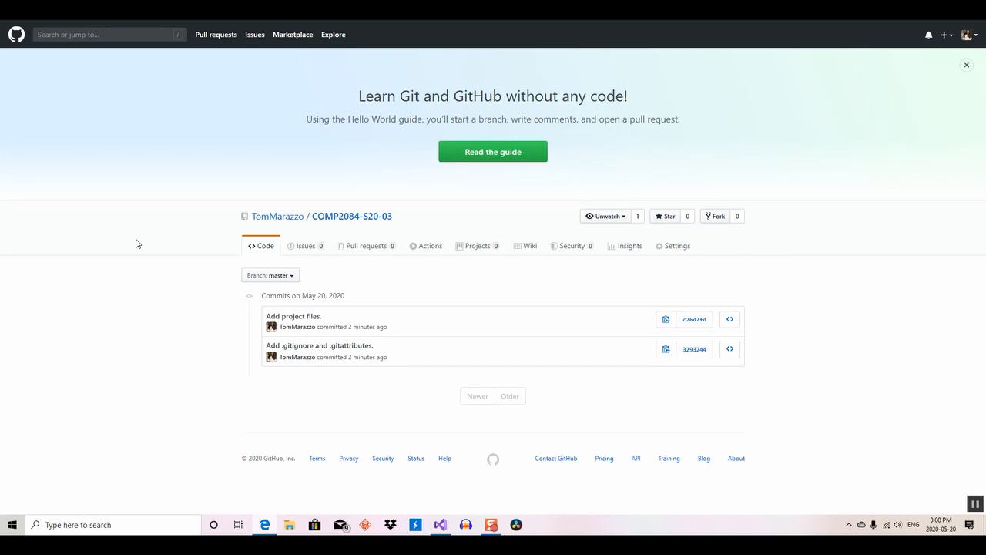
left_click(262, 251)
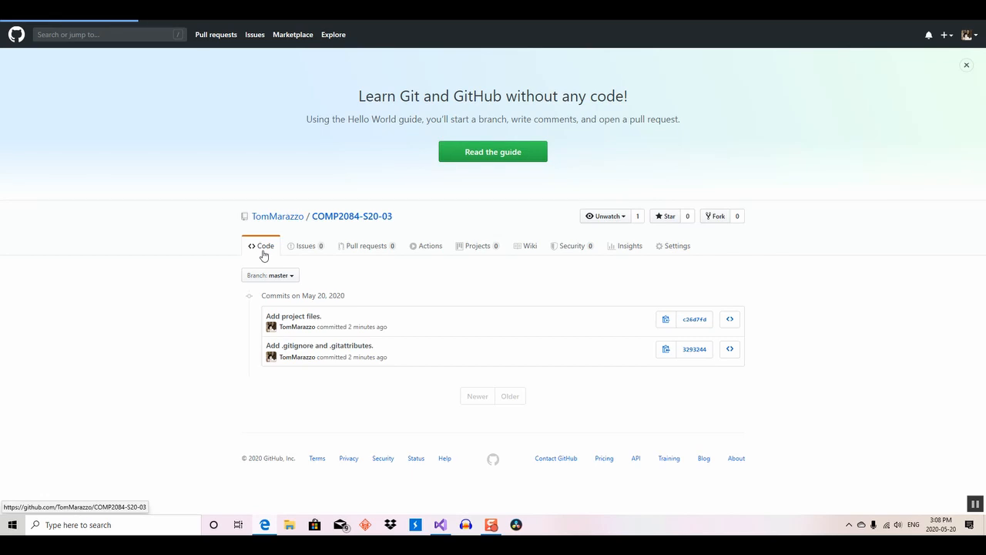